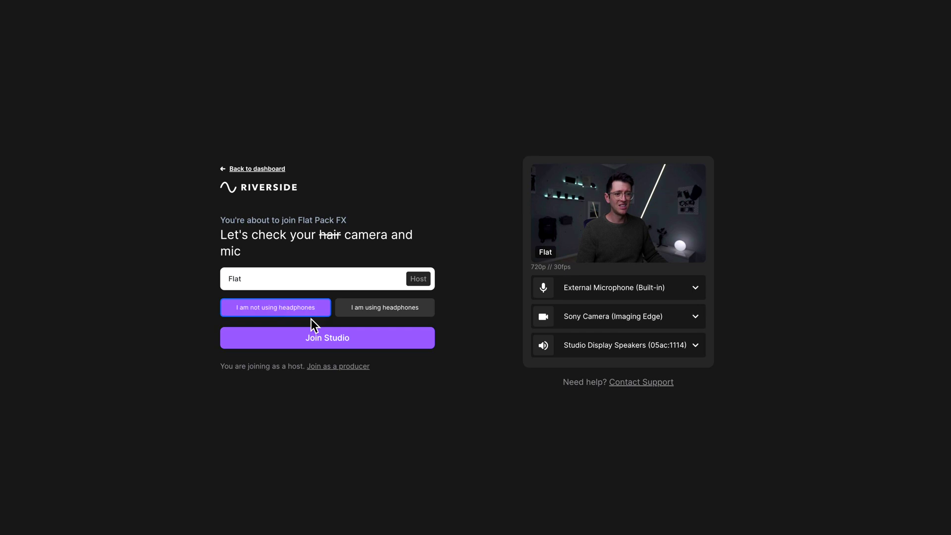
Step: Join the Flat Pack FX recording studio as host
left_click(353, 342)
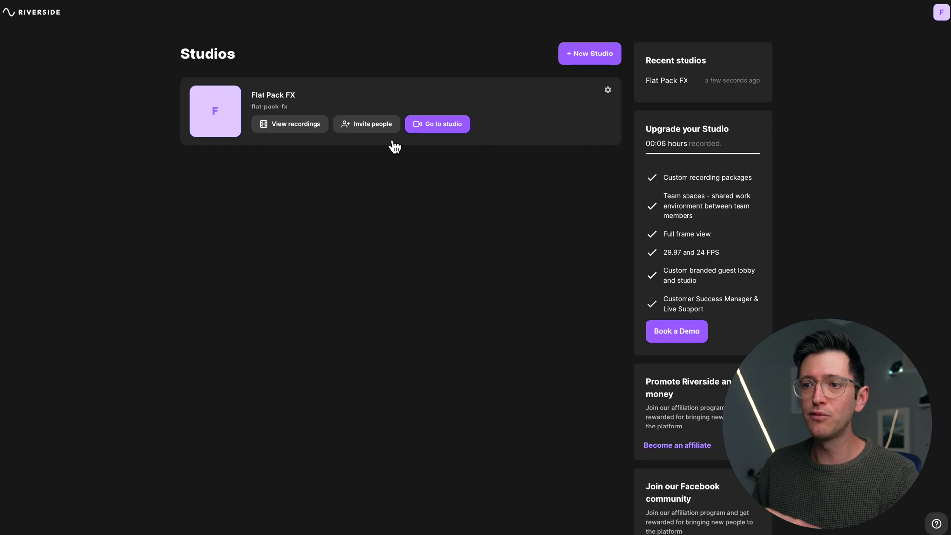
Step: Open the Tutorial recording of the Flat Pack FX studio and download the guest's individual track in high quality
left_click(283, 125)
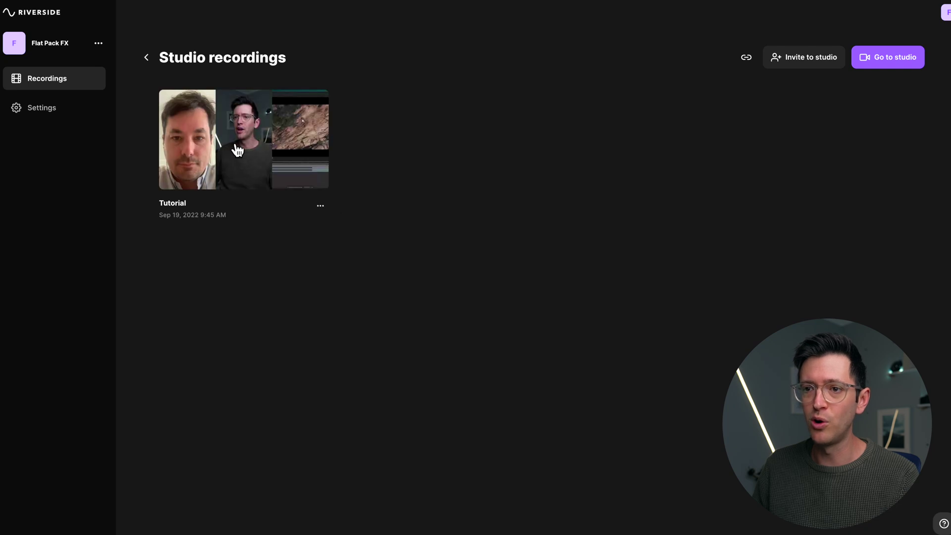
left_click(232, 142)
scroll(560, 306, "down", 2)
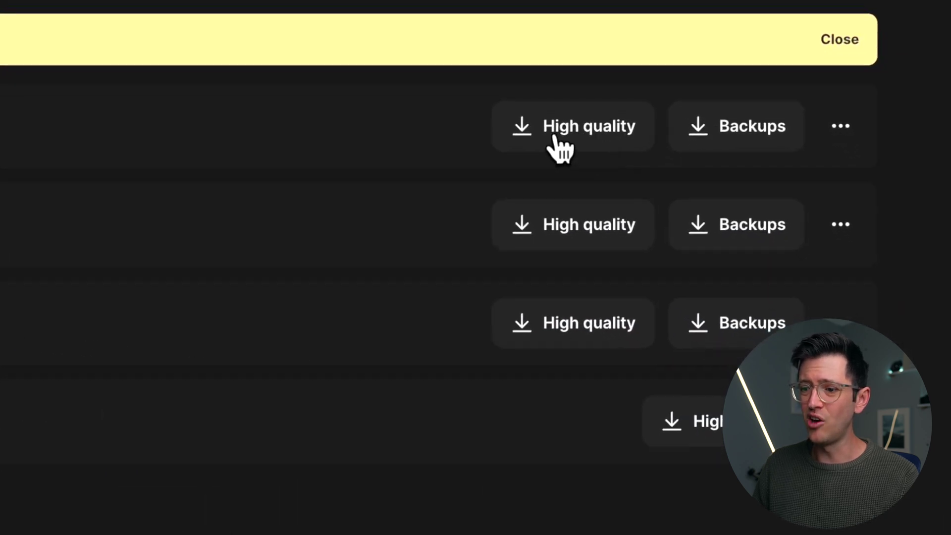
left_click(587, 232)
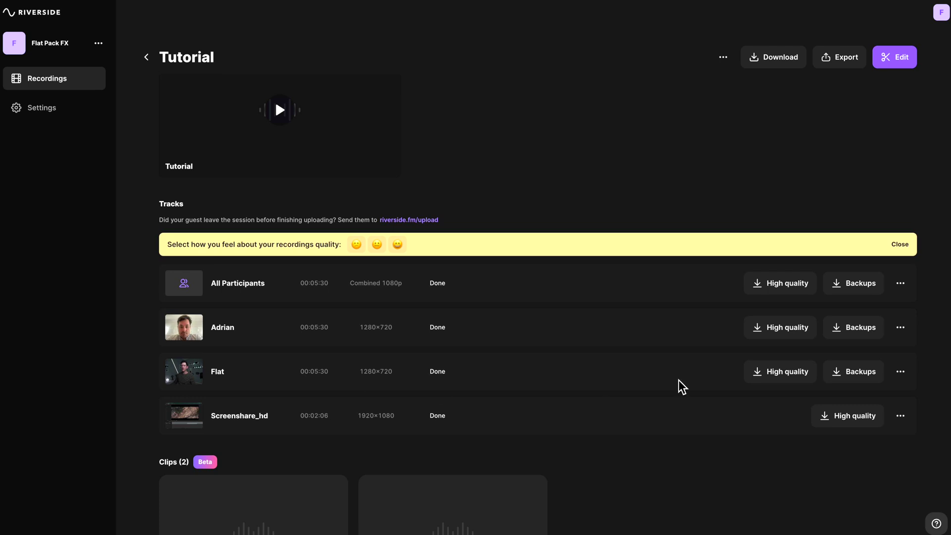
left_click(789, 335)
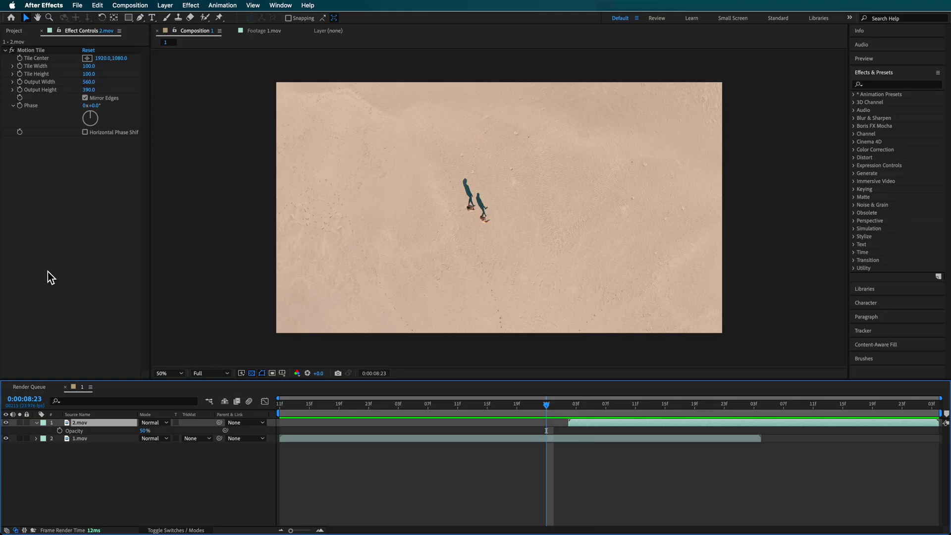
Step: Switch to After Effects and preview the Ink Drops.mov footage from the project
left_click(7, 30)
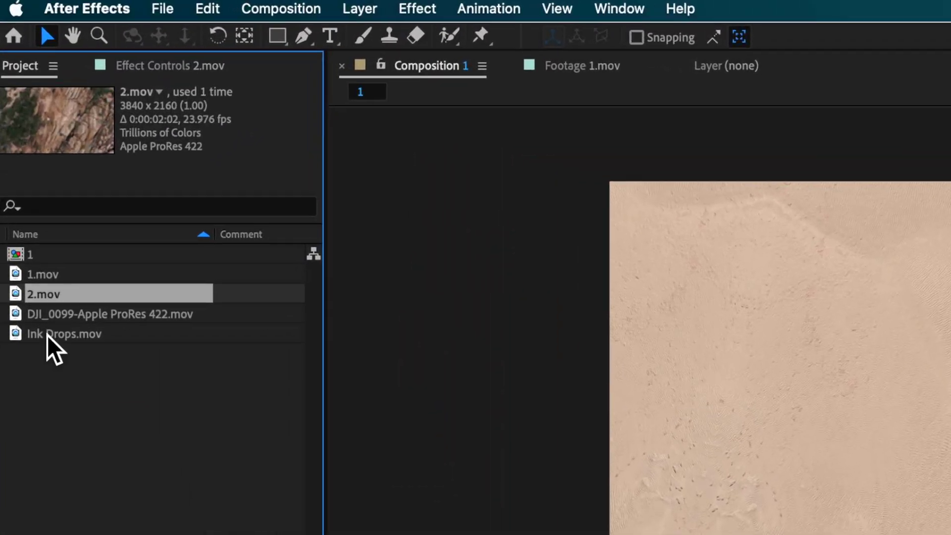
double_click(26, 151)
key("space")
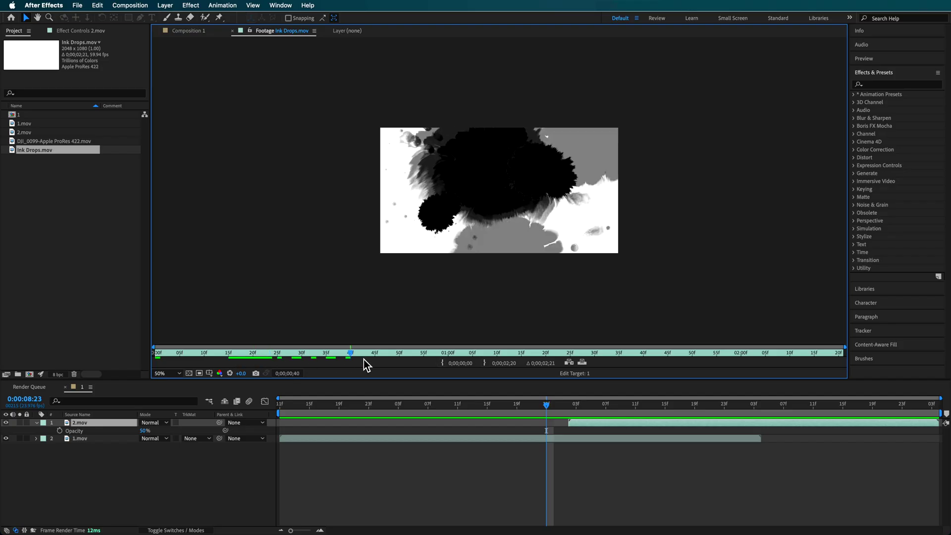
left_click_drag(563, 355, 208, 355)
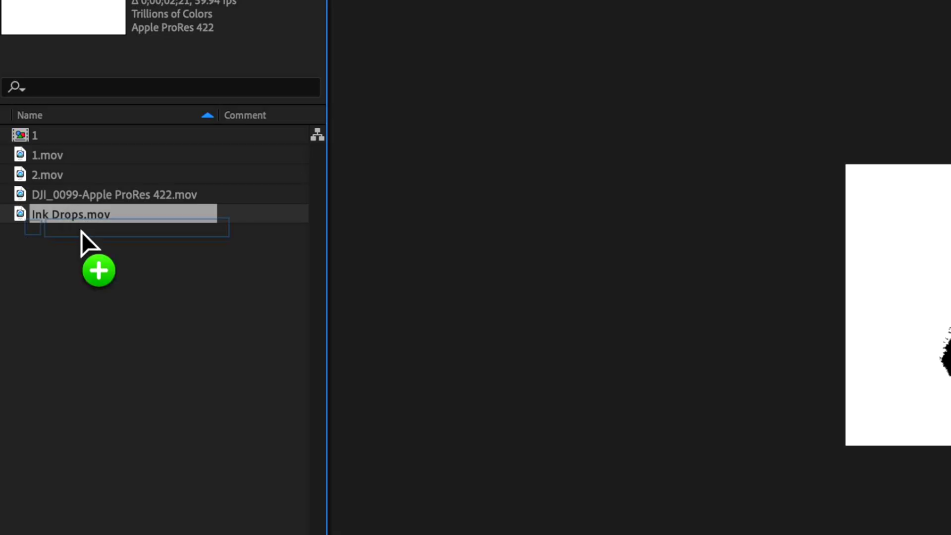
Step: Add Ink Drops.mov as the uppermost layer of composition 1, shift it later in time, and scale it to fill the frame
mouse_move(82, 231)
left_mouse_down()
mouse_move(170, 361)
mouse_move(169, 327)
left_mouse_up()
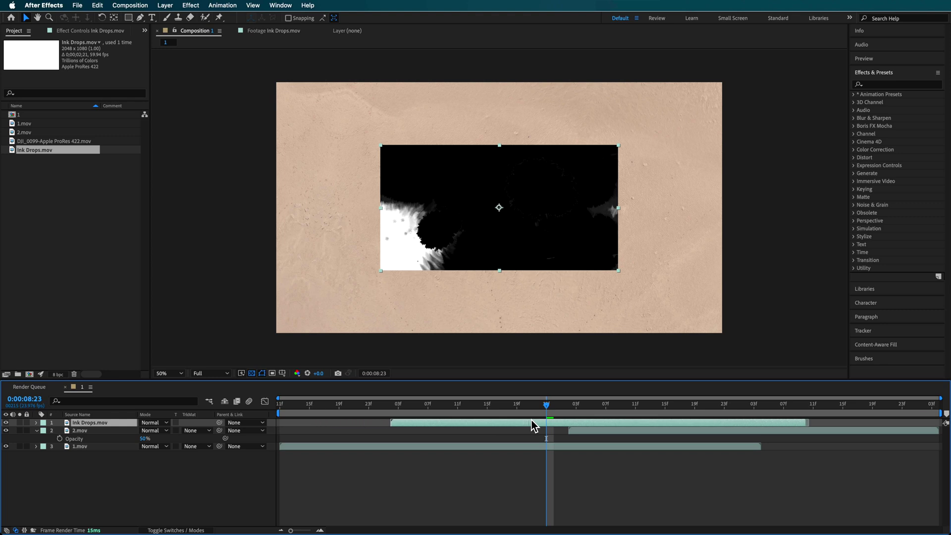
left_click_drag(532, 425, 612, 423)
left_click_drag(380, 270, 286, 335)
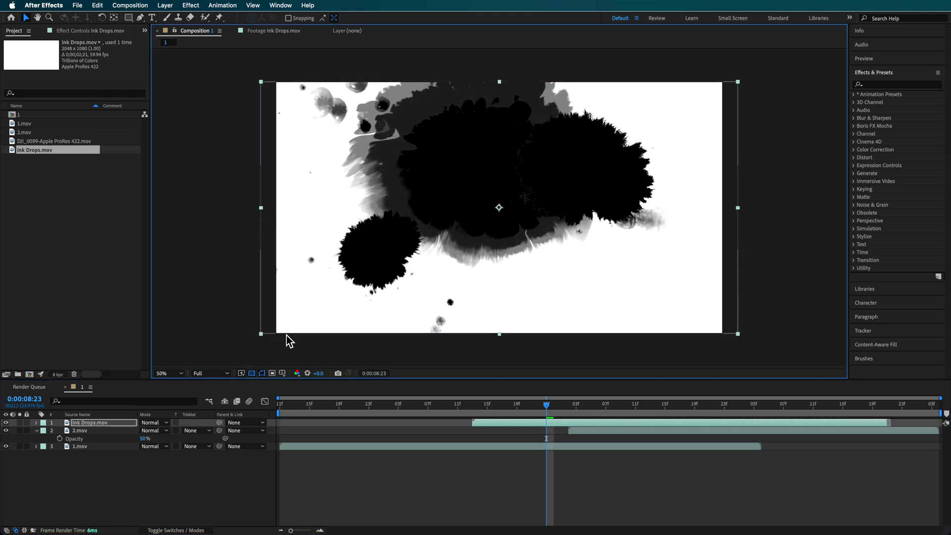
Step: Move the 1.mov layer directly beneath Ink Drops.mov and set its track matte to Luma Matte "Ink Drops.mov"
left_click(81, 446)
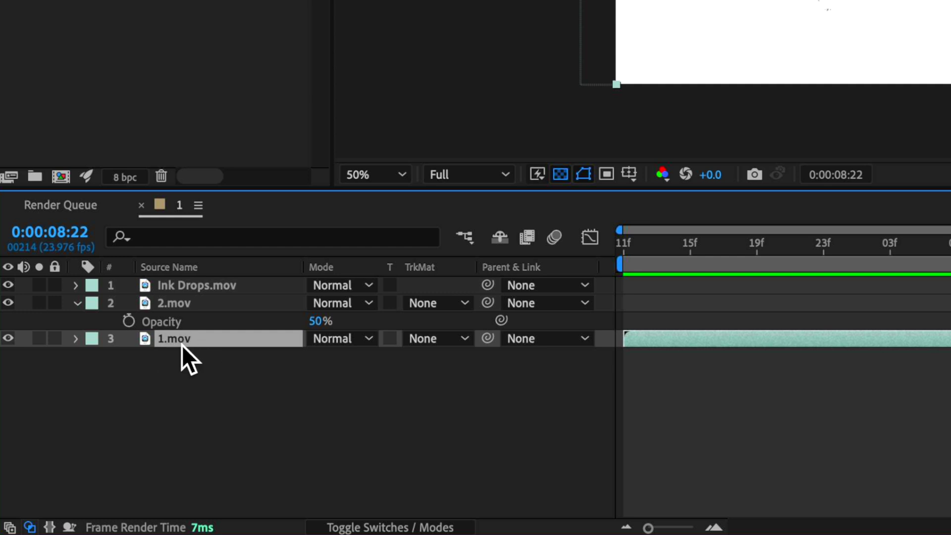
left_click_drag(187, 350, 198, 306)
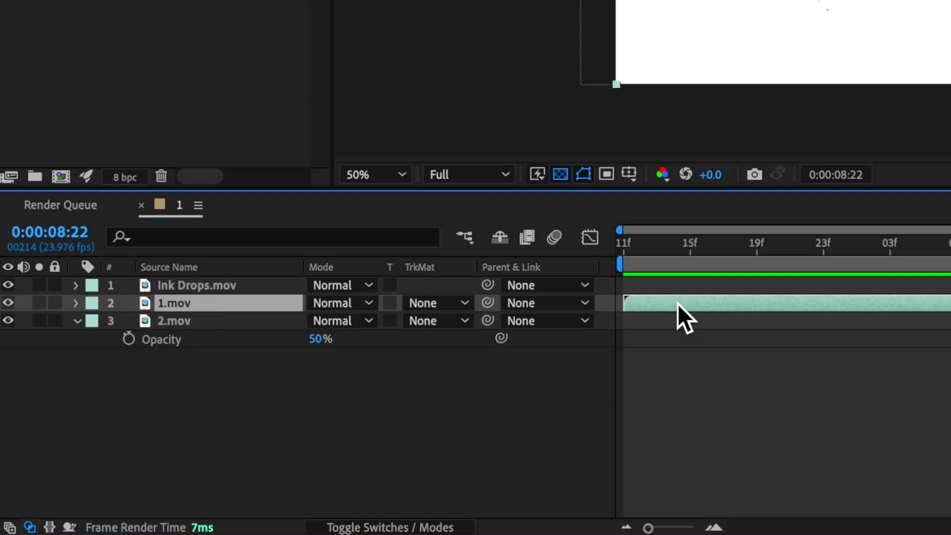
mouse_move(540, 407)
left_mouse_down()
mouse_move(461, 409)
mouse_move(527, 412)
left_mouse_up()
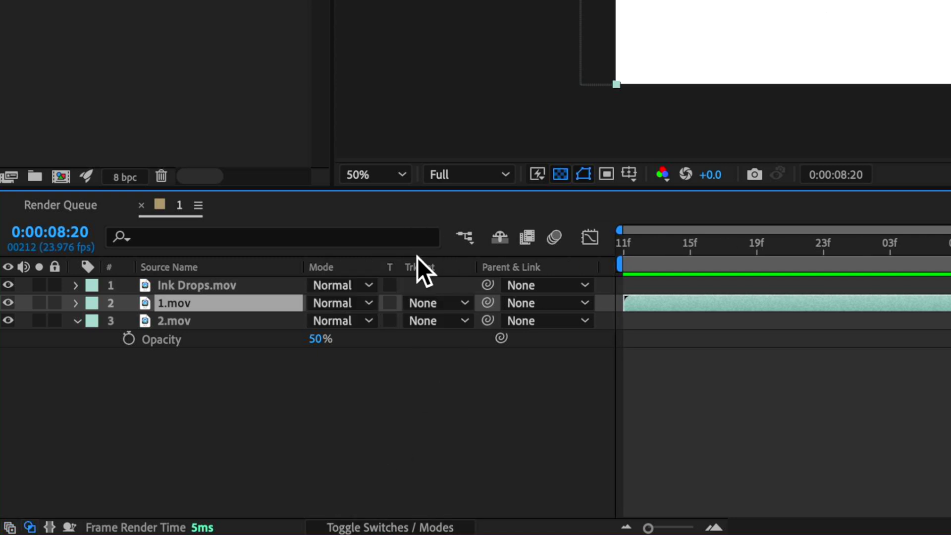
left_click(420, 306)
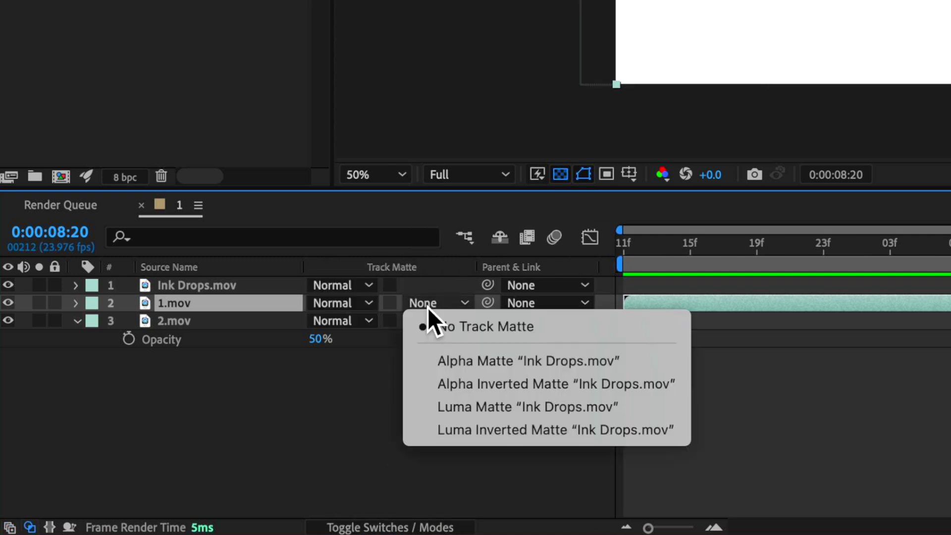
left_click(501, 408)
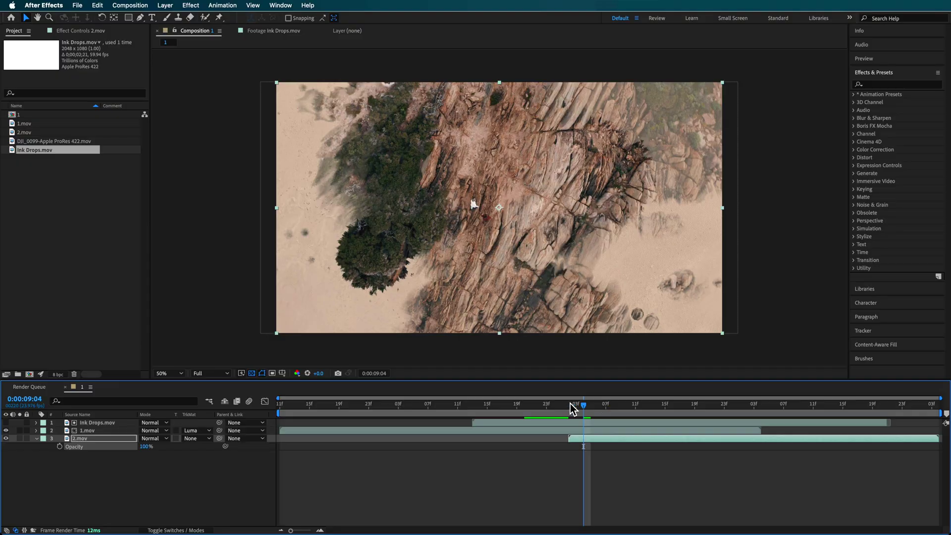
Step: Slide the Ink Drops.mov layer so it starts at 0:00:09:02, where the 2.mov layer begins
left_click_drag(573, 405, 532, 415)
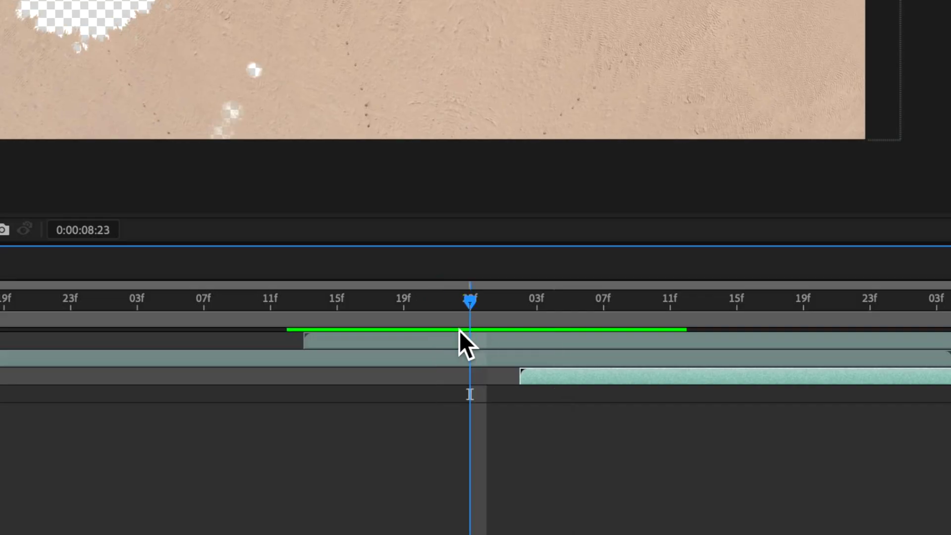
left_click_drag(459, 331, 592, 352)
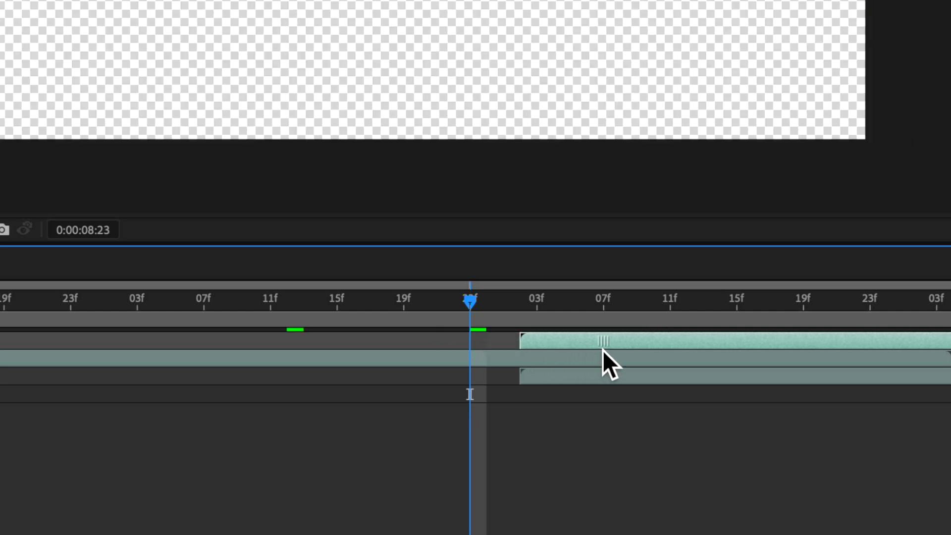
left_click_drag(527, 314, 608, 315)
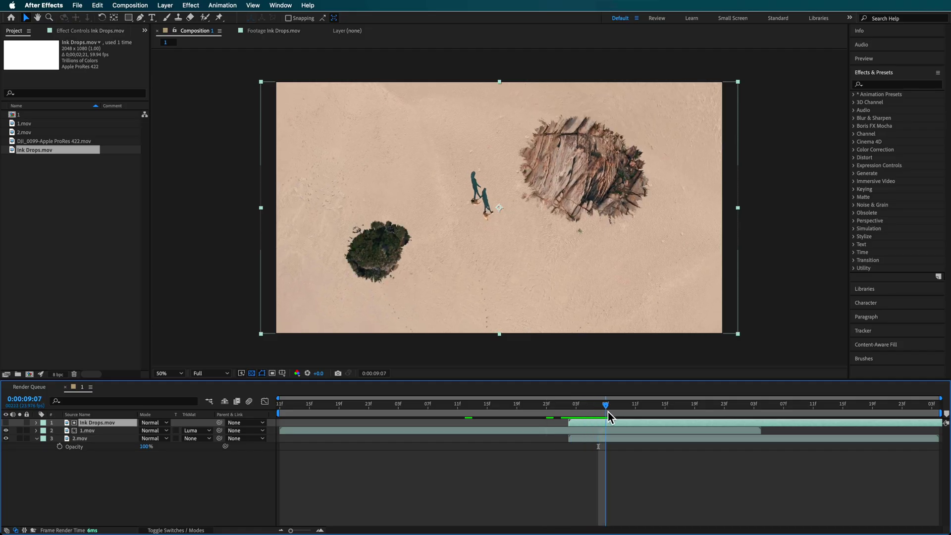
left_click_drag(607, 411, 575, 411)
Step: Duplicate the 1.mov layer, place the copy beneath 2.mov, and set the copy to No Track Matte
left_click(84, 431)
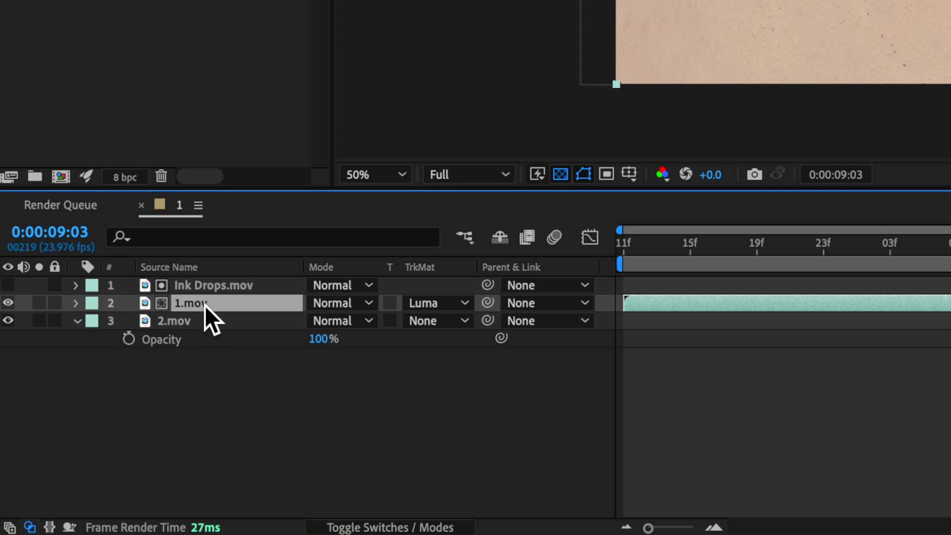
key("ctrl+d")
left_click_drag(194, 293, 184, 366)
left_click(271, 450)
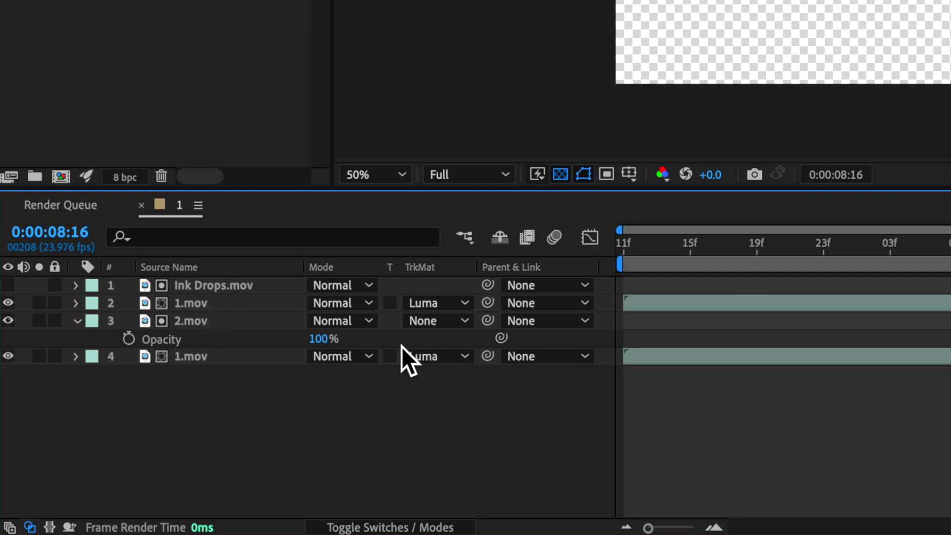
left_click(434, 358)
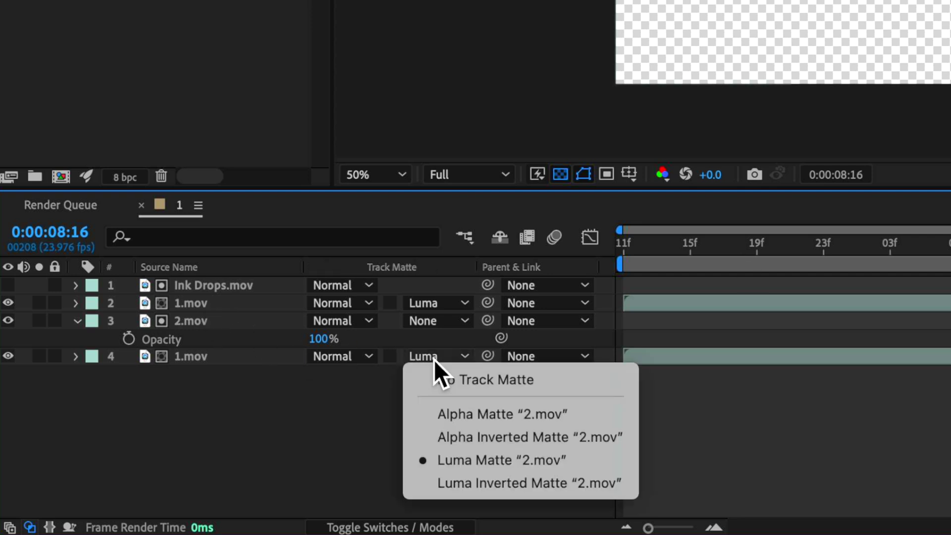
left_click(481, 379)
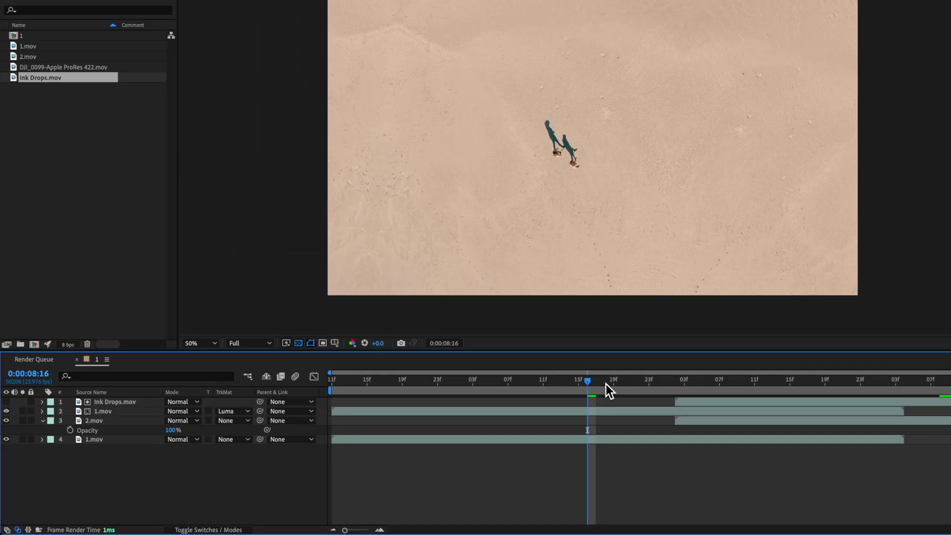
Step: Examine what the lowest 1.mov layer contributes before the transition by hiding it and showing it again
left_click_drag(498, 403, 536, 416)
left_click(6, 454)
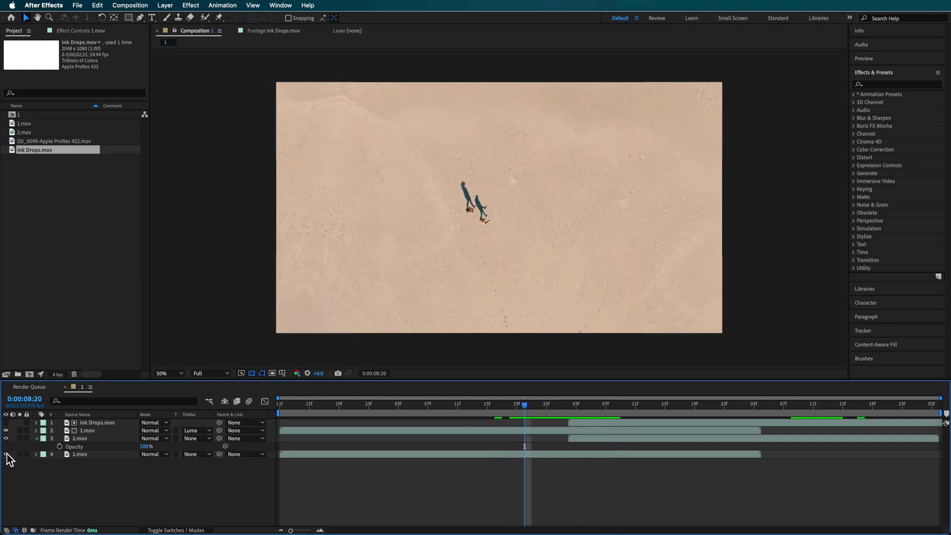
left_click(590, 422)
mouse_move(554, 407)
left_mouse_down()
mouse_move(575, 408)
mouse_move(547, 414)
left_mouse_up()
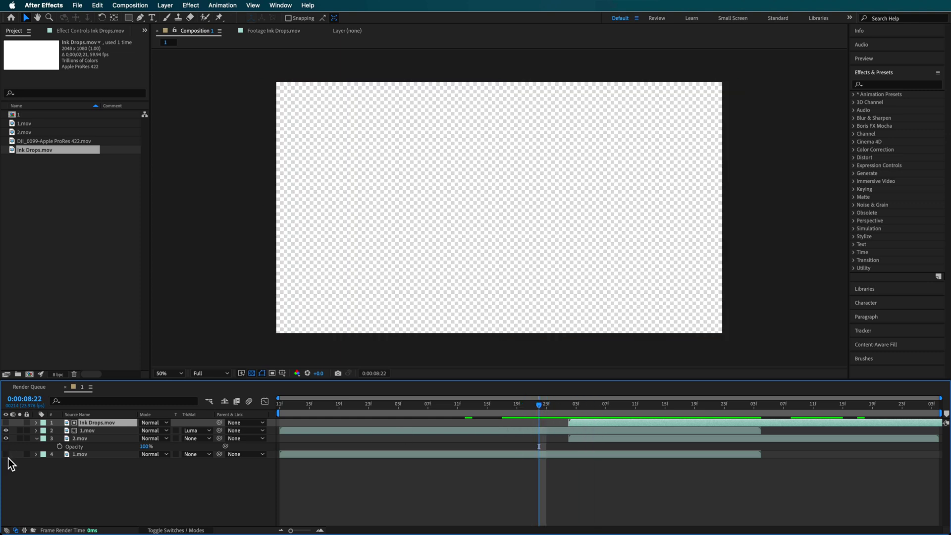
left_click(6, 454)
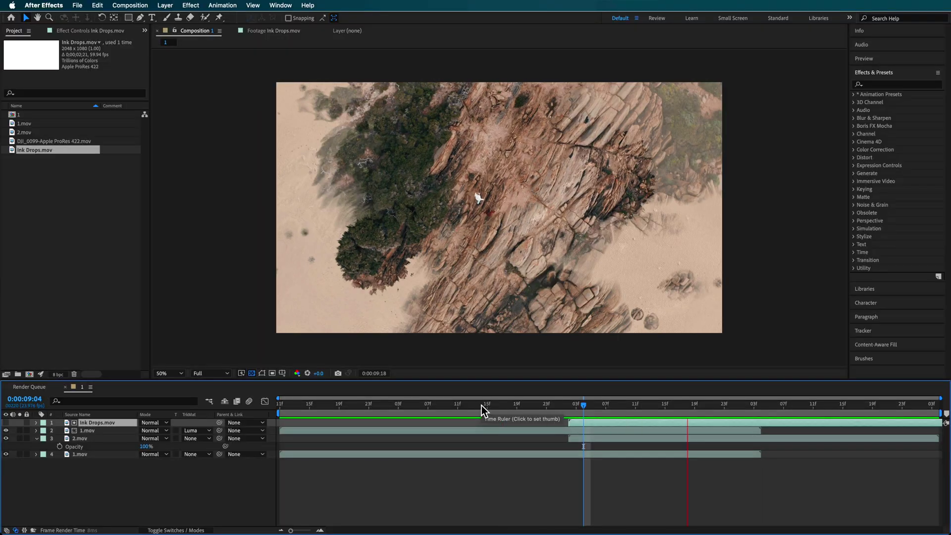
Step: Reveal the transform properties of Ink Drops.mov and add a Rotation keyframe at 0:00:09:02
left_click_drag(583, 404, 575, 406)
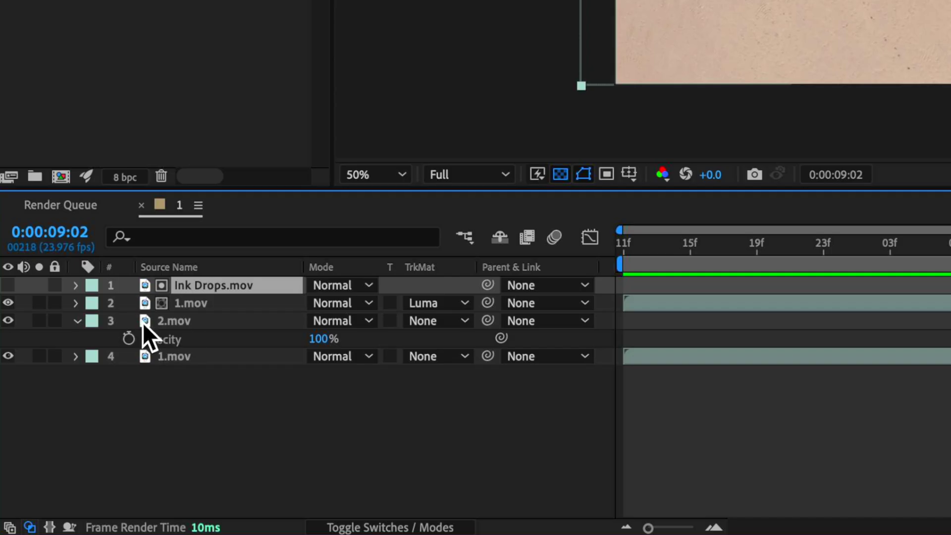
key("t")
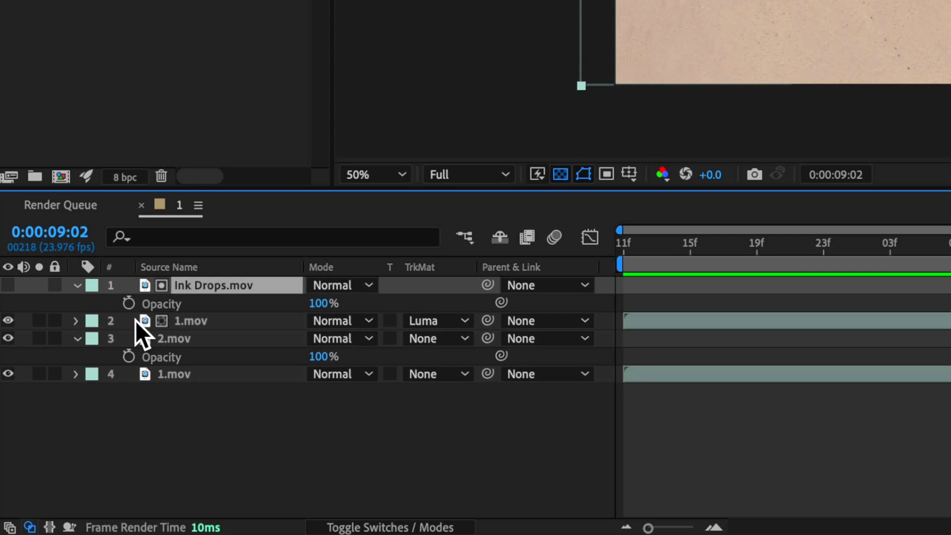
left_click(78, 286)
left_click(77, 286)
key("alt+shift+r")
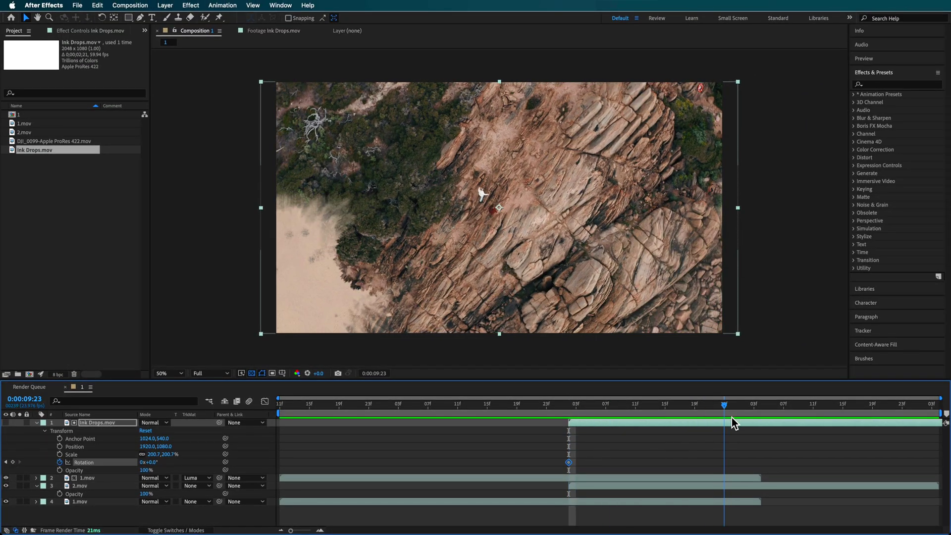
Step: At 0:00:10:06, rotate the Ink Drops.mov layer to about 11.5° with the Rotation tool to set a second keyframe
key("Page_Down")
key("Page_Down")
key("Page_Down")
key("w")
left_click_drag(678, 152, 685, 176)
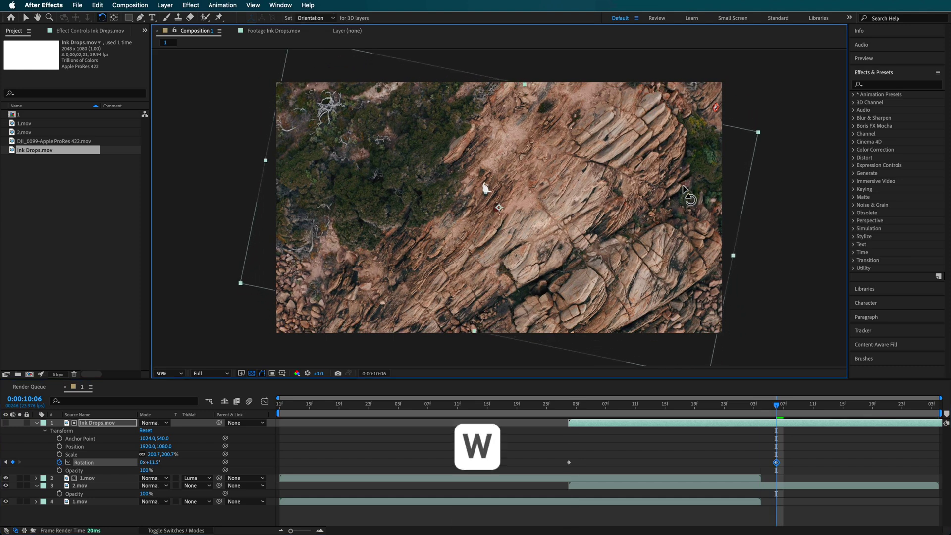
Step: Check the rotating transition and enlarge the Ink Drops.mov layer so it covers the corners of the frame
left_click(576, 404)
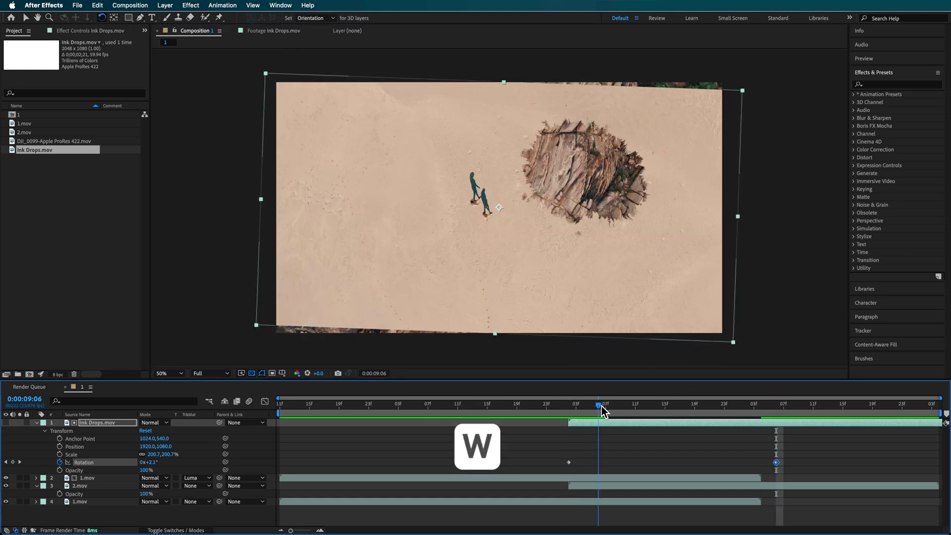
left_click_drag(639, 411, 705, 424)
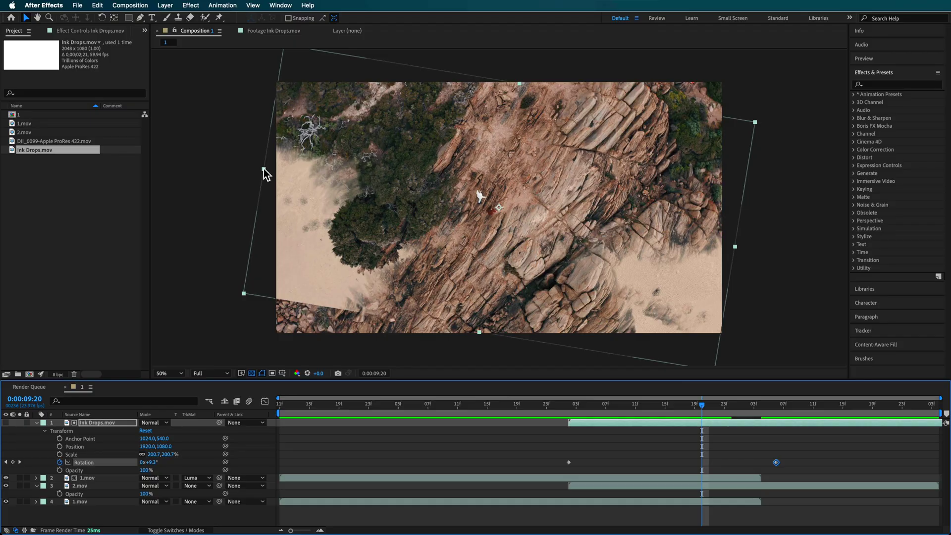
left_click_drag(263, 170, 191, 170)
left_click_drag(574, 403, 716, 417)
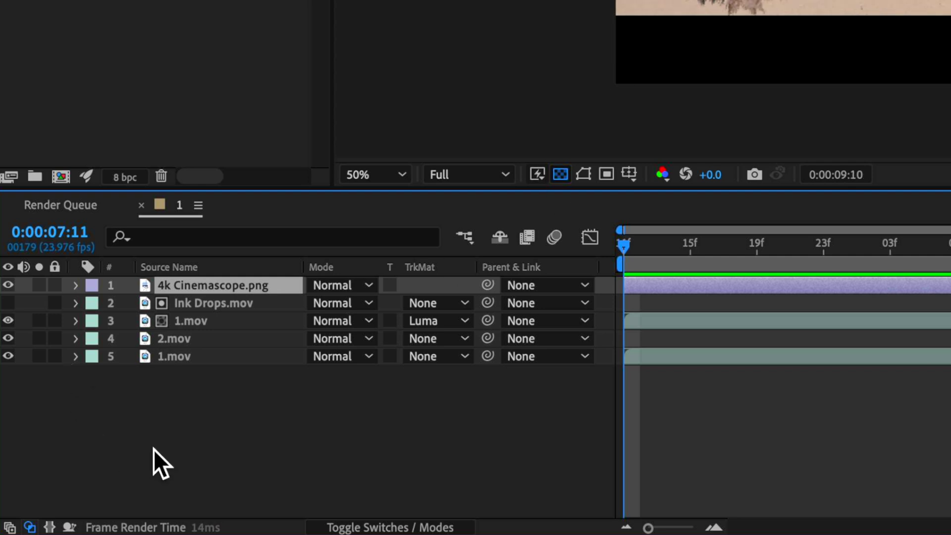
Step: Create a new adjustment layer and place it directly beneath the 4k Cinemascope.png layer
left_click(191, 384)
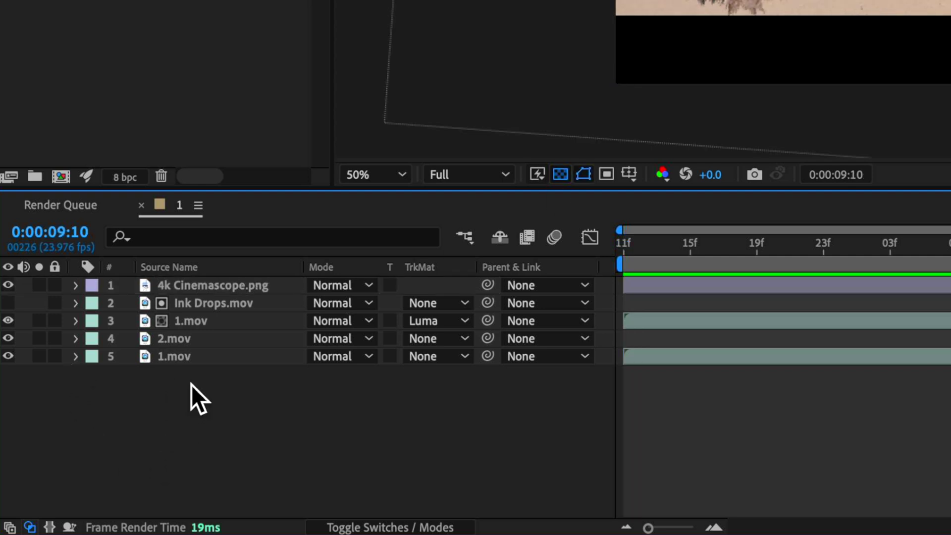
right_click(191, 385)
mouse_move(282, 264)
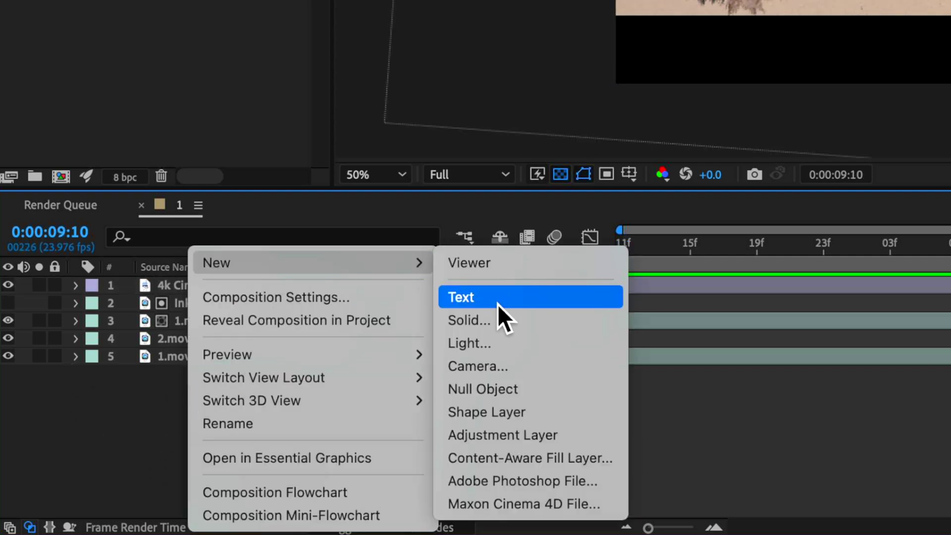
left_click(496, 441)
left_click_drag(195, 285, 188, 304)
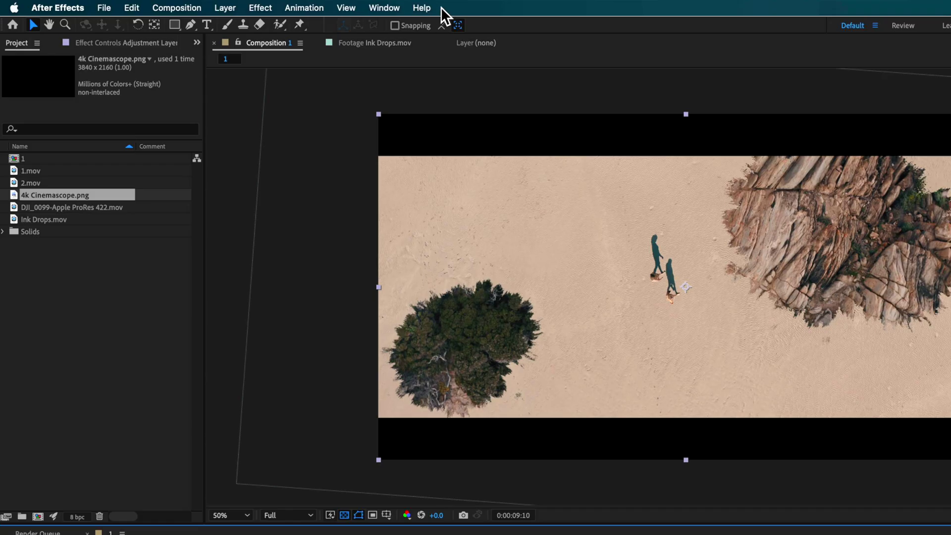
Step: Apply the Lumetri Color effect from the Color Correction category to the adjustment layer
left_click(306, 10)
mouse_move(260, 7)
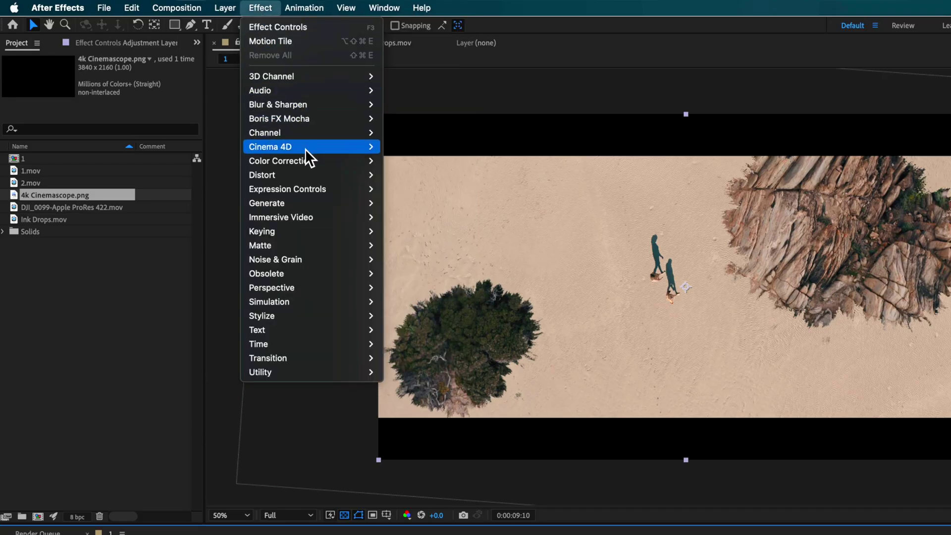
mouse_move(319, 161)
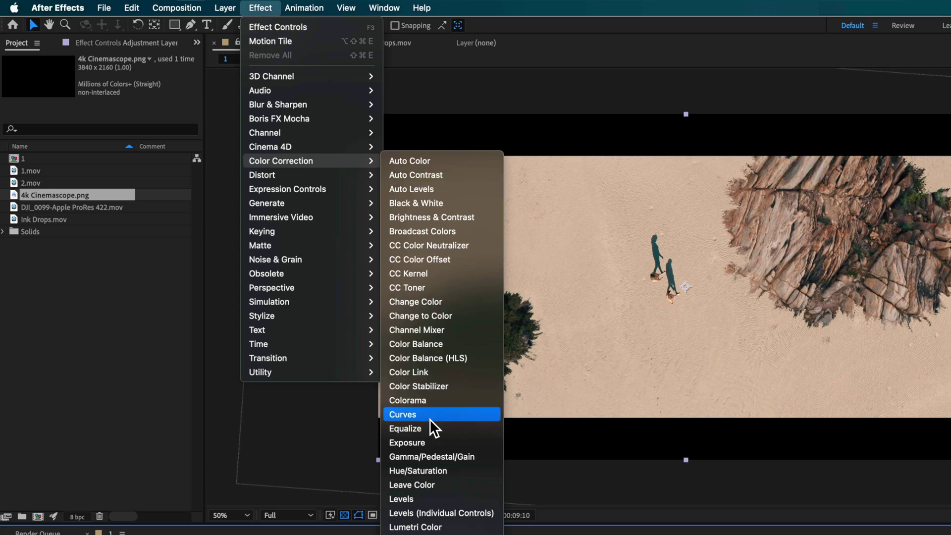
left_click(430, 527)
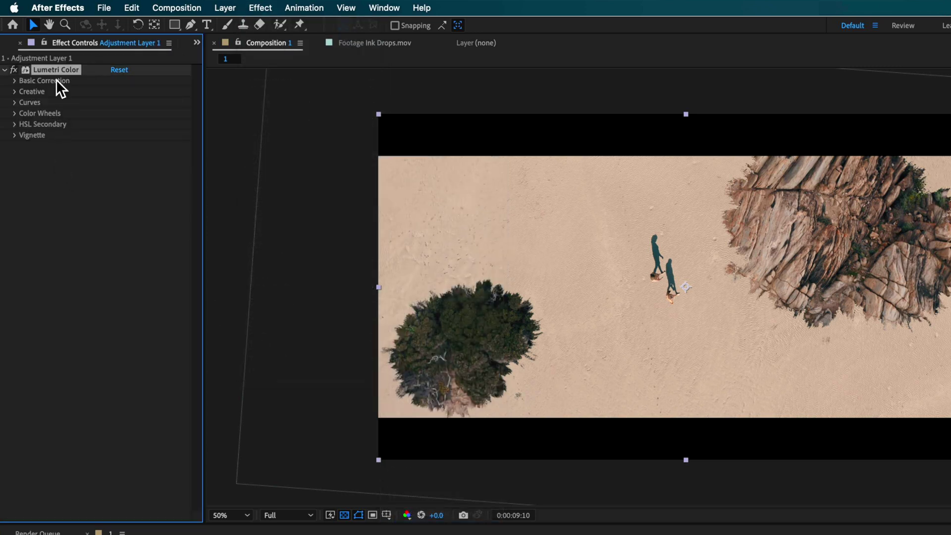
Step: Expand Lumetri Color's Basic Correction and Creative sections and look through the available Look presets without choosing one
left_click(15, 81)
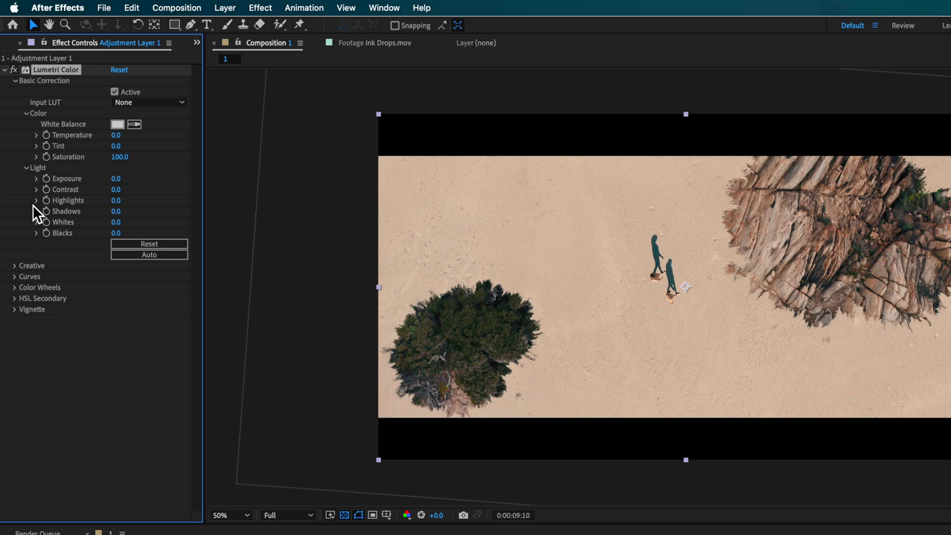
left_click(15, 265)
left_click(129, 288)
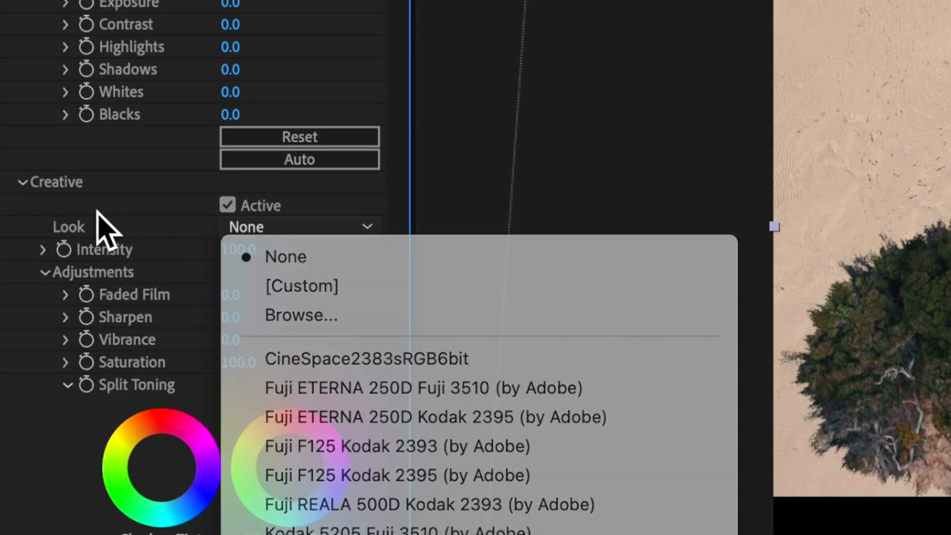
left_click(102, 228)
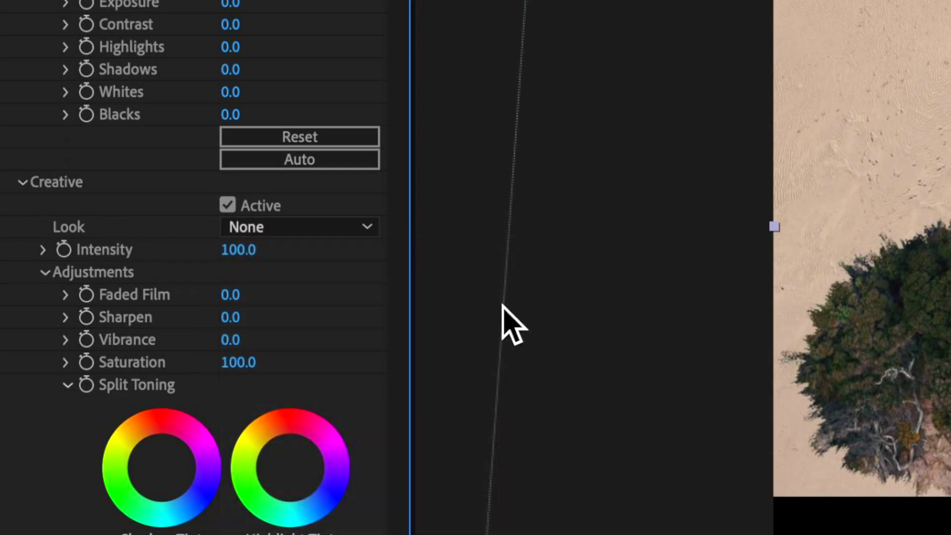